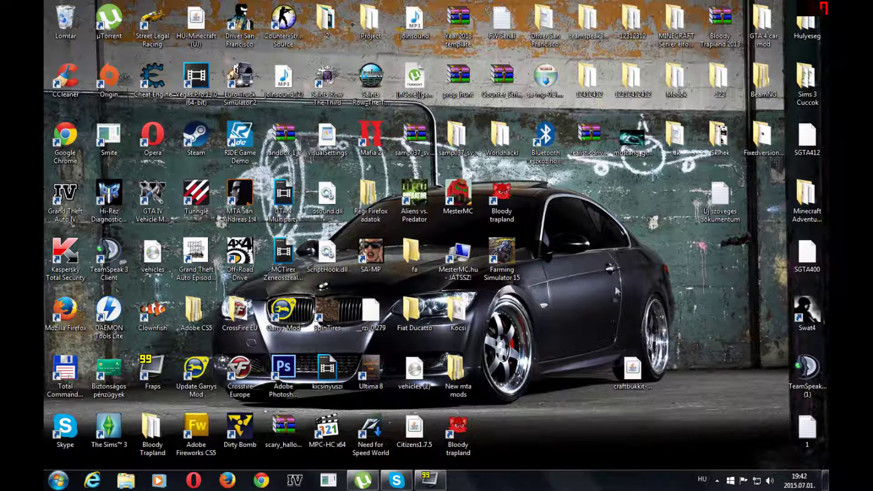
Step: Drag the craftbukkit-1.8.7-R0.1-SNAPSHOT-latest file leftward on the desktop, clearing a stray selection
{"action": "mouse_move", "coordinate": [634, 367]}
{"action": "left_mouse_down"}
{"action": "mouse_move", "coordinate": [641, 371]}
{"action": "mouse_move", "coordinate": [587, 368]}
{"action": "mouse_move", "coordinate": [614, 360]}
{"action": "mouse_move", "coordinate": [631, 367]}
{"action": "left_mouse_up"}
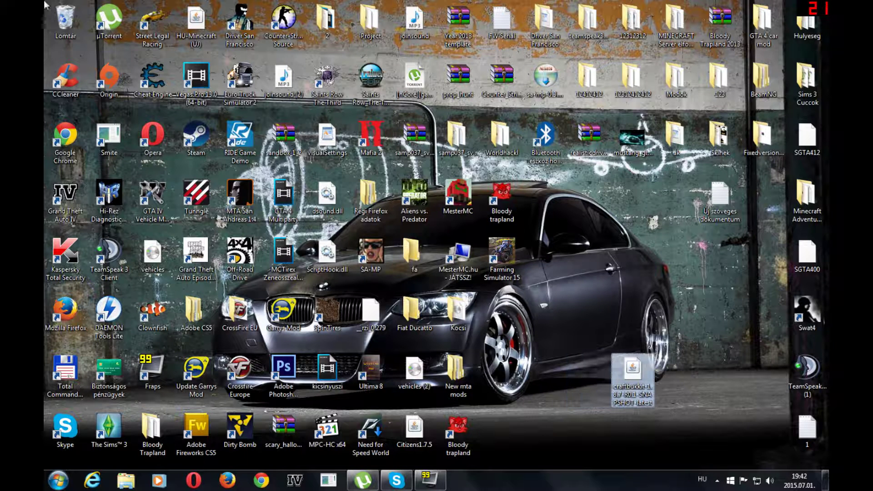
{"action": "left_click_drag", "start_coordinate": [45, 4], "coordinate": [212, 32]}
{"action": "left_click", "coordinate": [213, 52]}
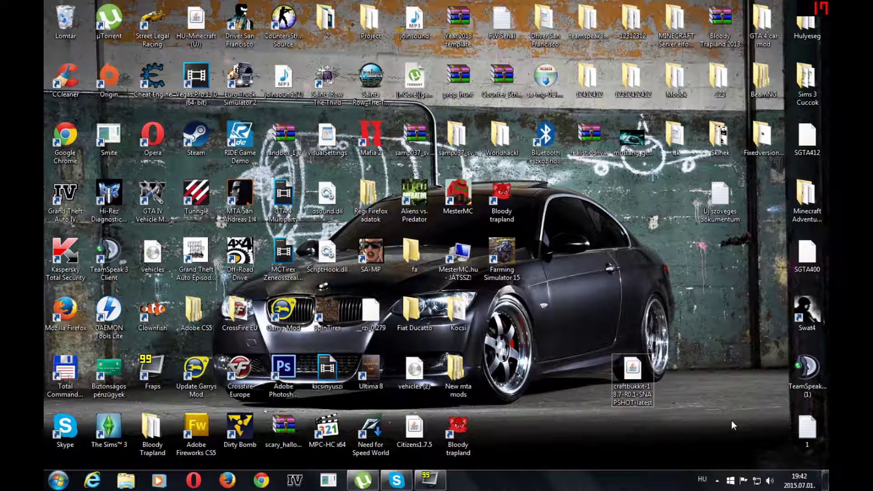
{"action": "left_click_drag", "start_coordinate": [632, 388], "coordinate": [536, 404]}
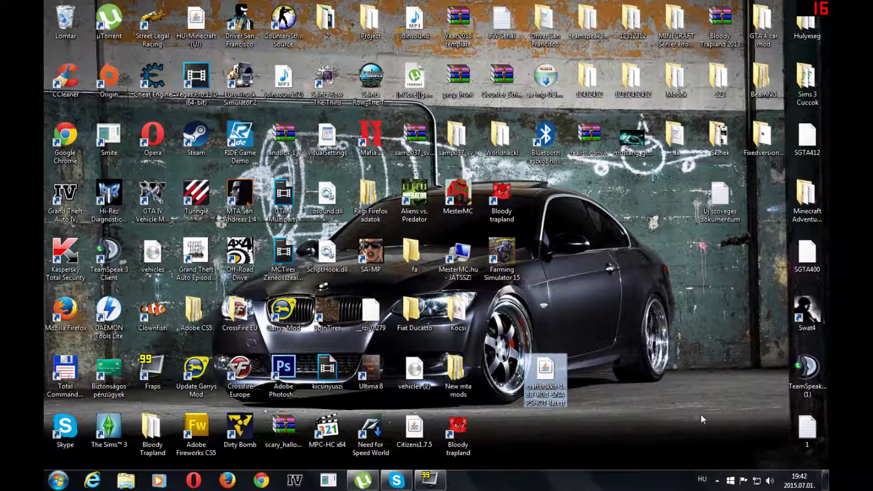
Step: Create a new desktop folder named Video
{"action": "right_click", "coordinate": [573, 305]}
{"action": "mouse_move", "coordinate": [724, 417]}
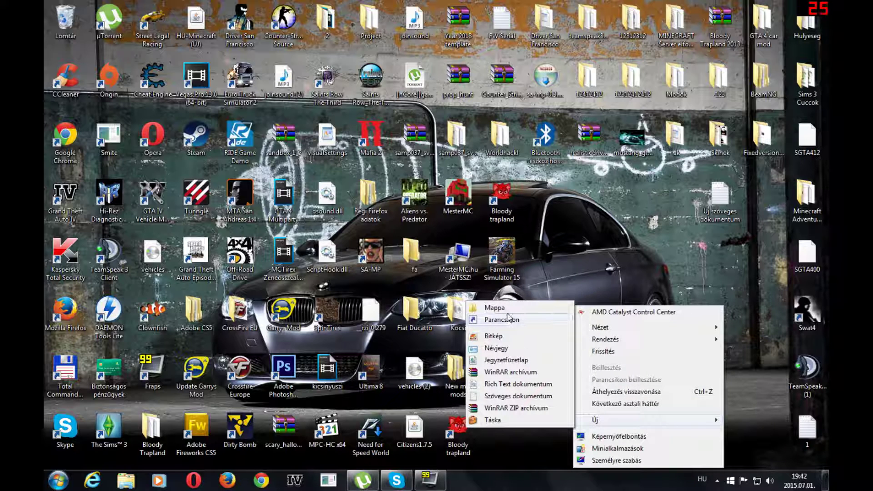
{"action": "left_click", "coordinate": [494, 308]}
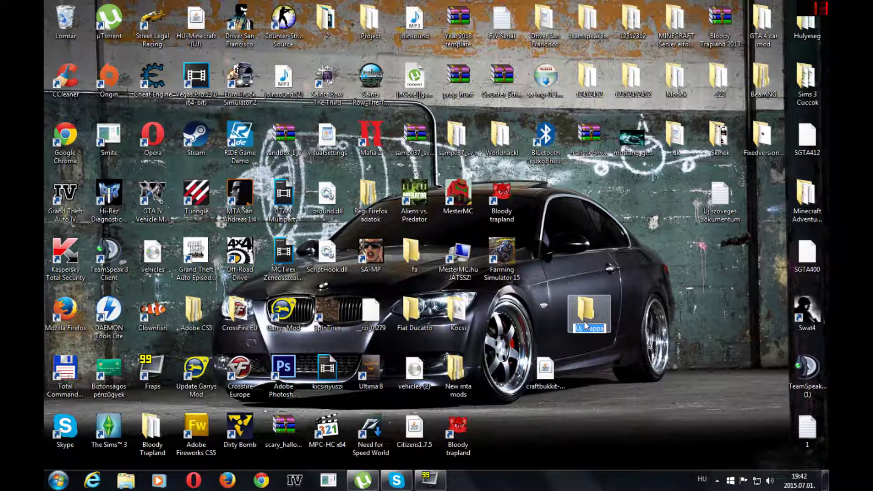
{"action": "type", "text": "Mode"}
{"action": "key", "text": "BackSpace"}
{"action": "left_click", "coordinate": [826, 233]}
{"action": "type", "text": "eo"}
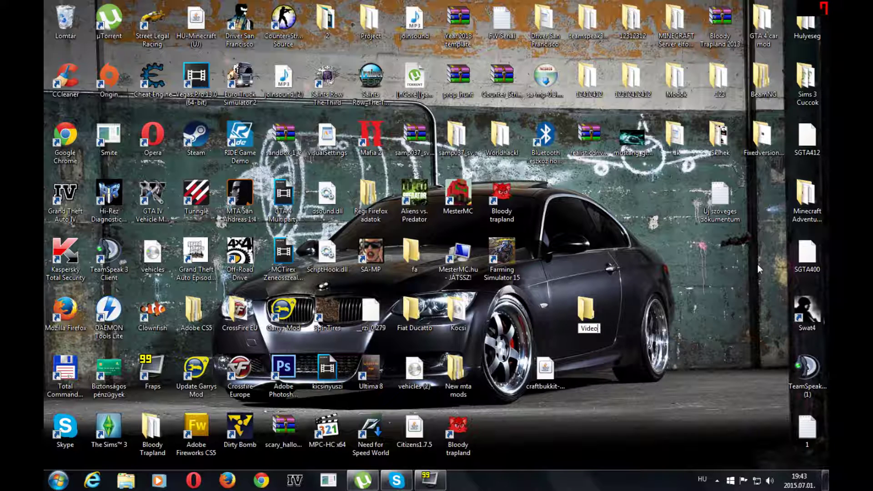
{"action": "key", "text": "Return"}
Step: Move the craftbukkit file into the Video folder, then go to Computer from the Start menu
{"action": "left_click_drag", "start_coordinate": [553, 373], "coordinate": [584, 319]}
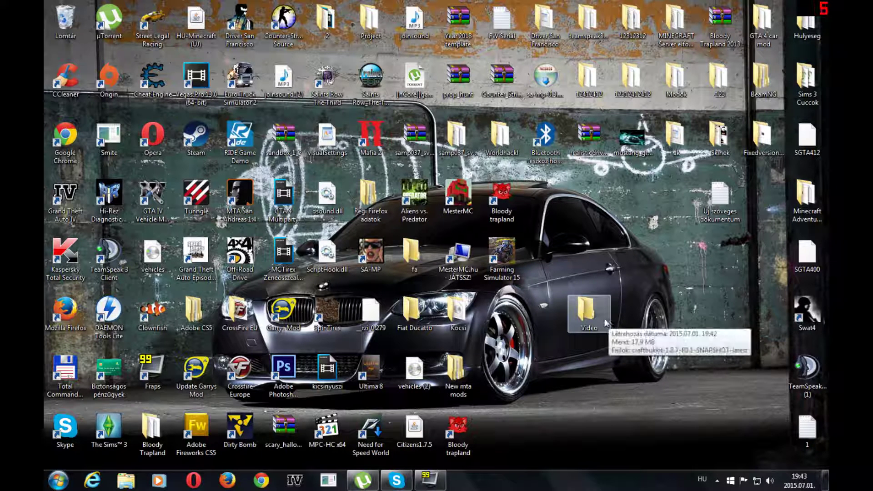
{"action": "left_click", "coordinate": [58, 480]}
{"action": "left_click", "coordinate": [221, 315]}
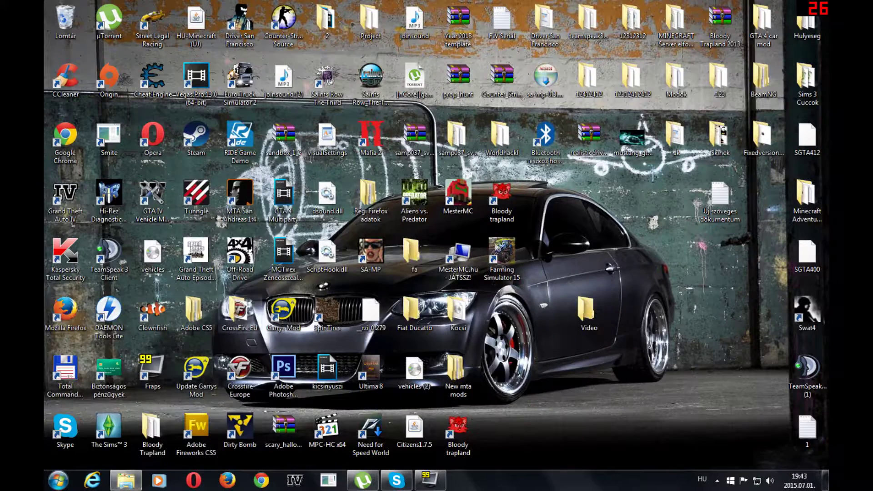
Step: Take the Run file from D:'s backup folder, MINECRAFT Server elfoglalas9
{"action": "double_click", "coordinate": [541, 152]}
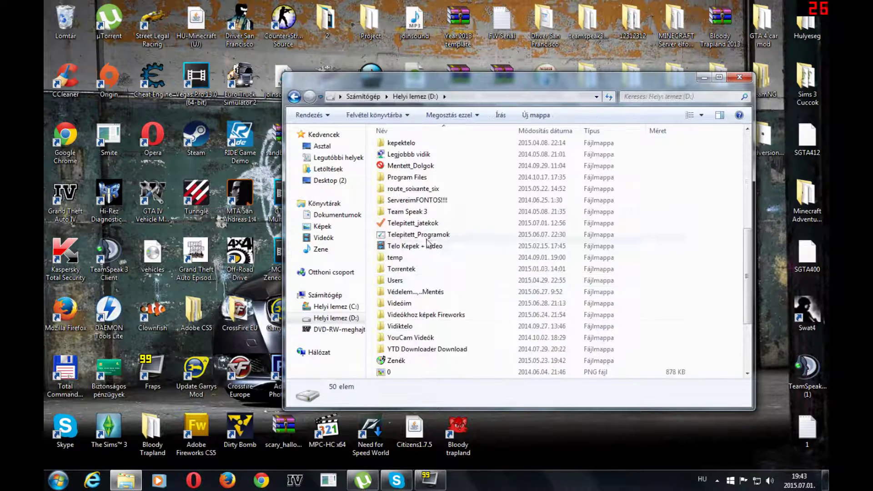
{"action": "double_click", "coordinate": [432, 292]}
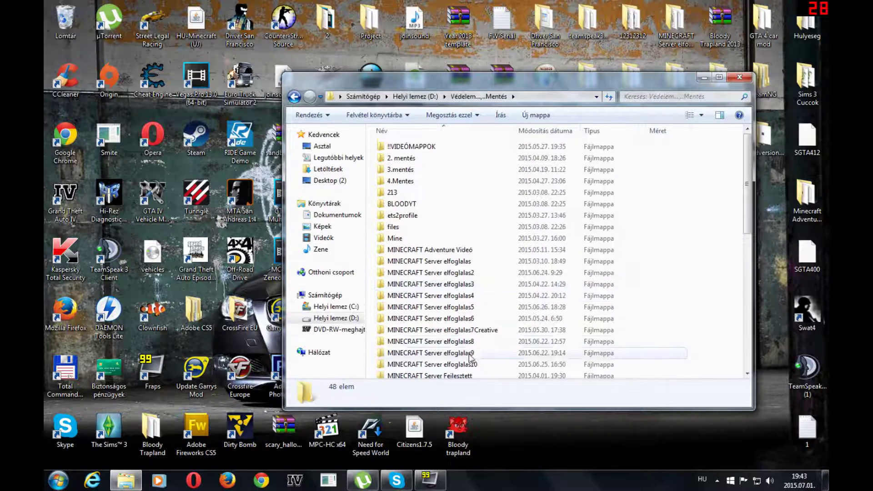
{"action": "double_click", "coordinate": [473, 354]}
{"action": "left_click", "coordinate": [398, 329]}
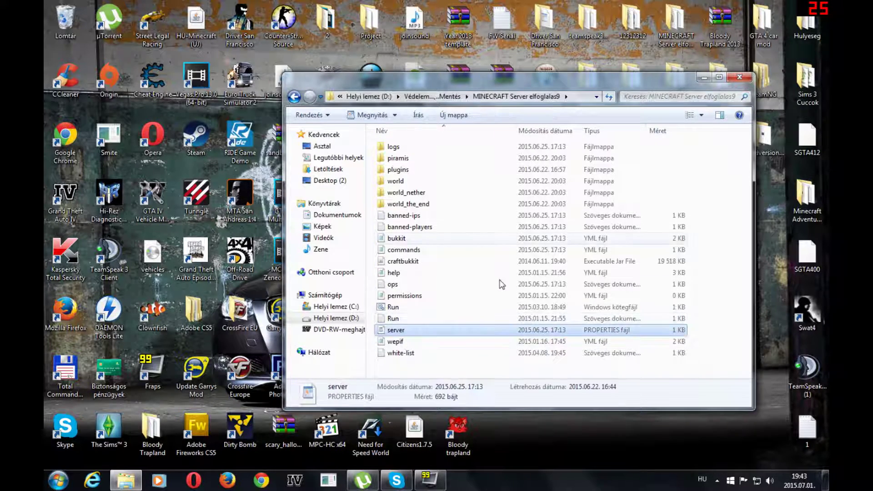
{"action": "left_click", "coordinate": [400, 318]}
{"action": "left_click", "coordinate": [744, 82]}
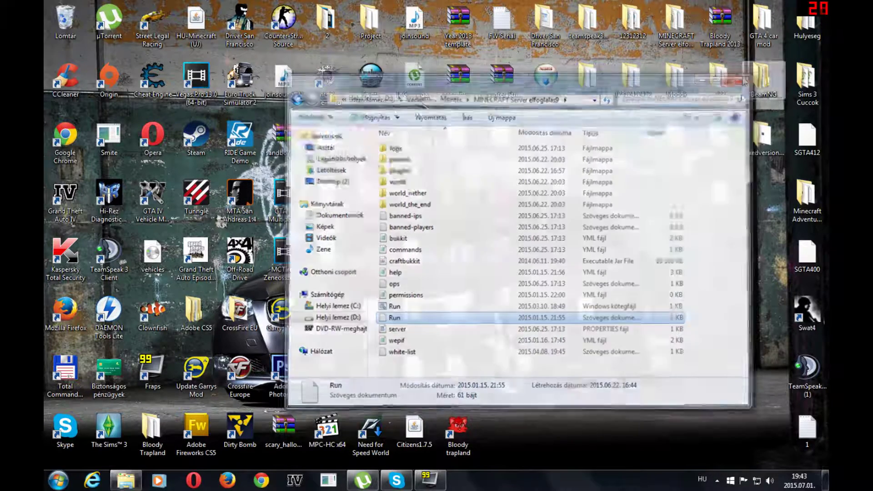
Step: Paste Run into the Video folder and open it in Notepad
{"action": "double_click", "coordinate": [588, 313]}
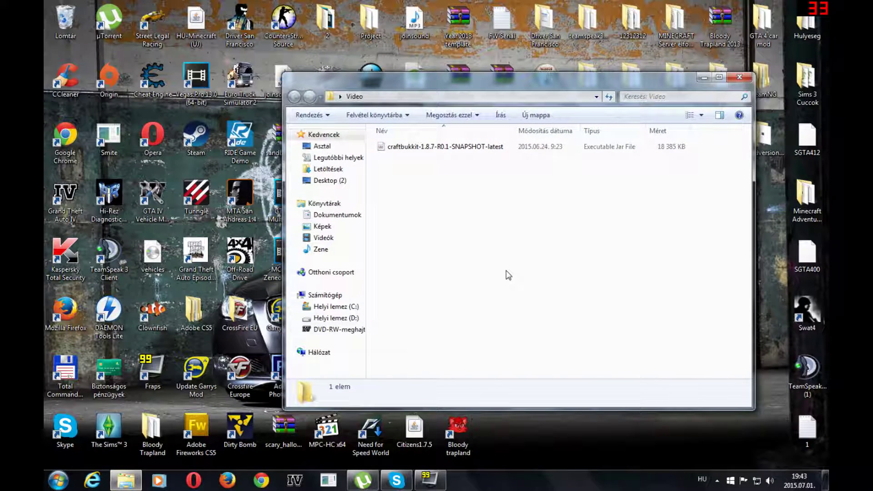
{"action": "key", "text": "ctrl+v"}
{"action": "double_click", "coordinate": [400, 158]}
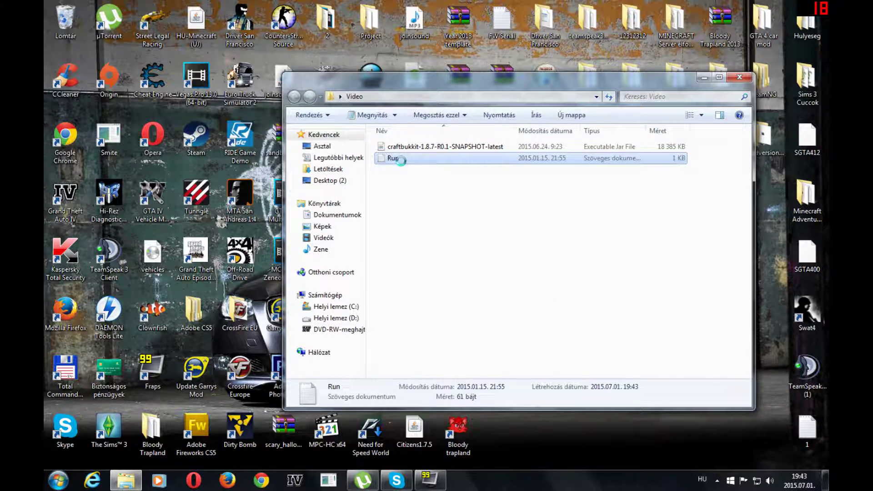
{"action": "key", "text": "ctrl+a"}
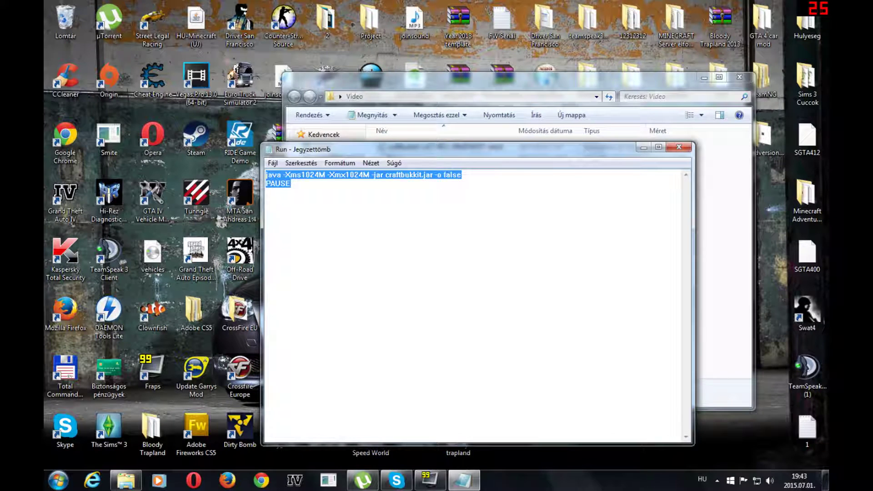
Step: Close the Run text and rename the craftbukkit jar to just 'craftbukkit', dropping the version suffix
{"action": "left_click", "coordinate": [291, 183]}
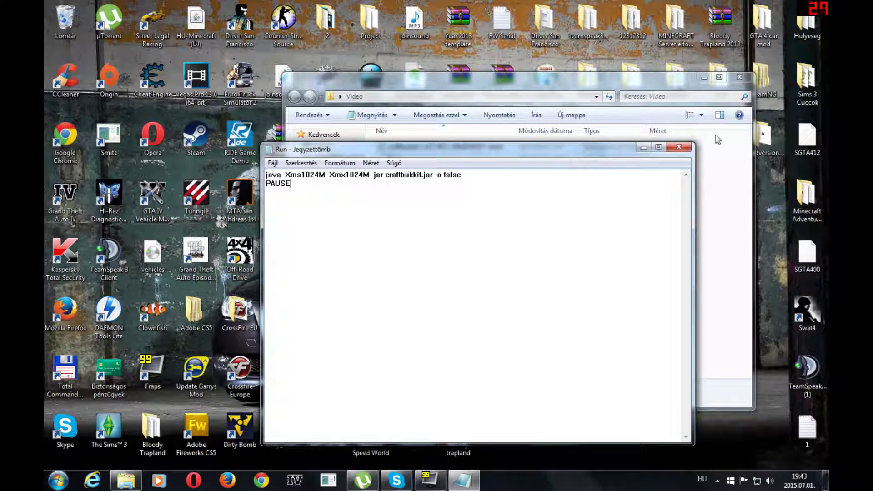
{"action": "left_click", "coordinate": [679, 147]}
{"action": "left_click", "coordinate": [472, 147]}
{"action": "right_click", "coordinate": [473, 149]}
{"action": "left_click", "coordinate": [523, 362]}
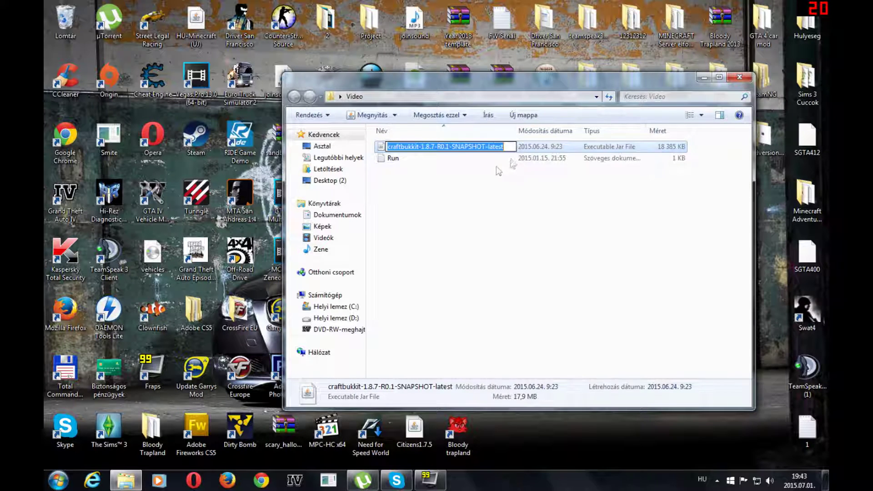
{"action": "left_click_drag", "start_coordinate": [504, 147], "coordinate": [422, 146]}
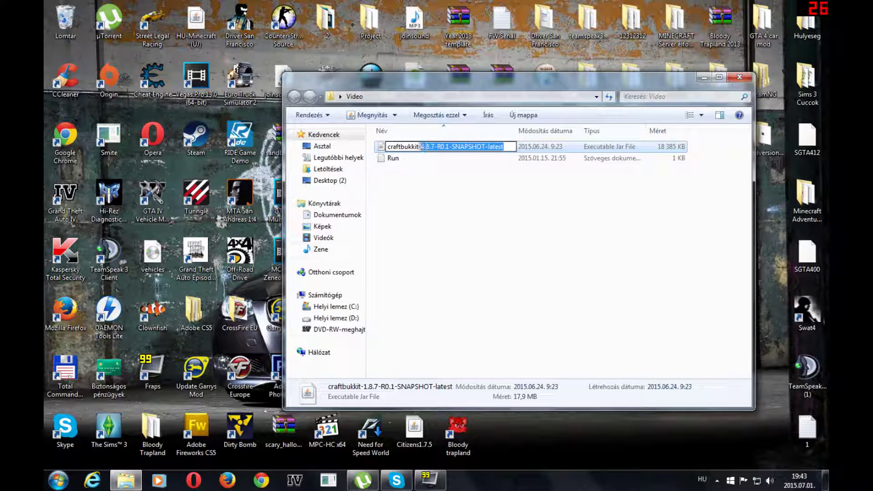
{"action": "key", "text": "shift+Left"}
{"action": "key", "text": "BackSpace"}
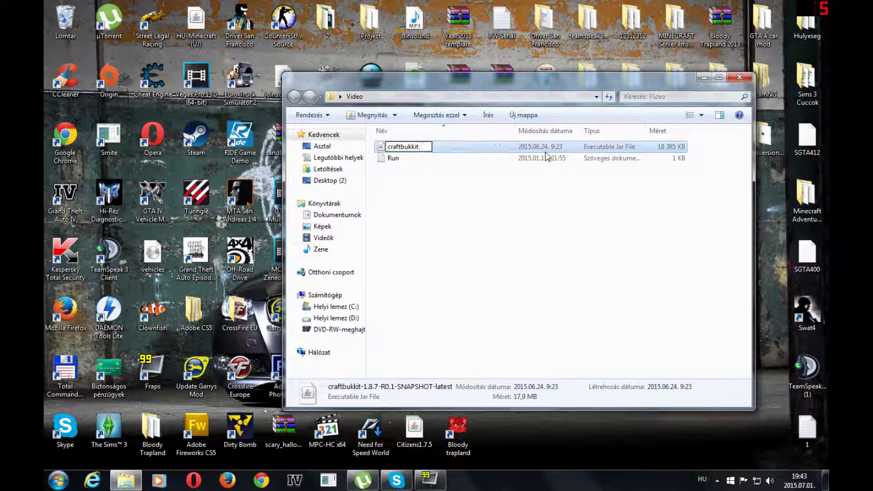
{"action": "key", "text": "Return"}
Step: Save the launcher as Run.bat and launch it to start the server
{"action": "double_click", "coordinate": [424, 162]}
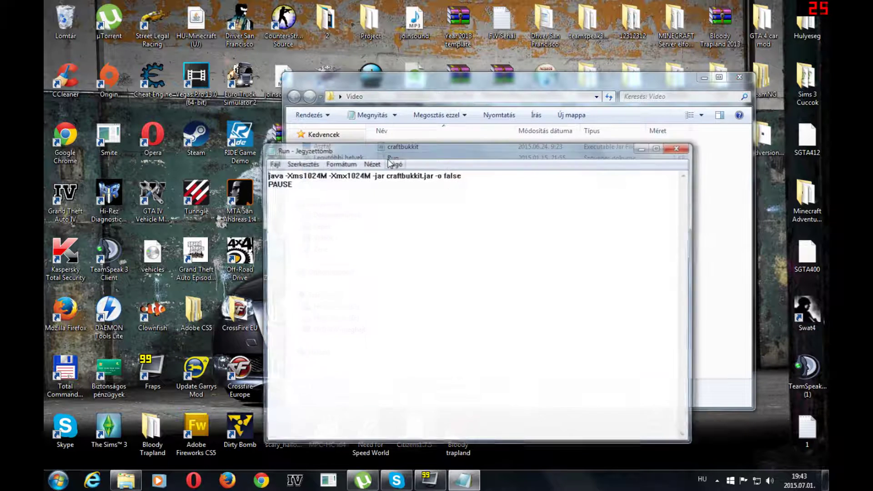
{"action": "left_click", "coordinate": [273, 163]}
{"action": "left_click", "coordinate": [313, 212]}
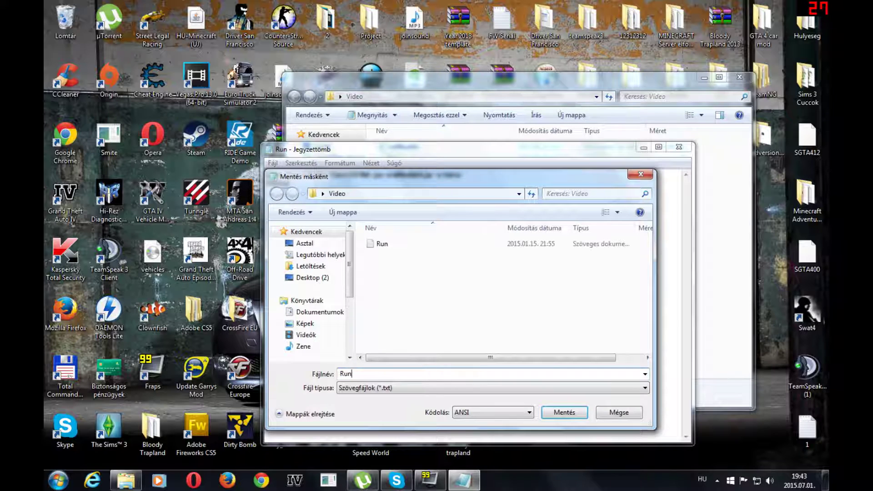
{"action": "type", "text": ".b"}
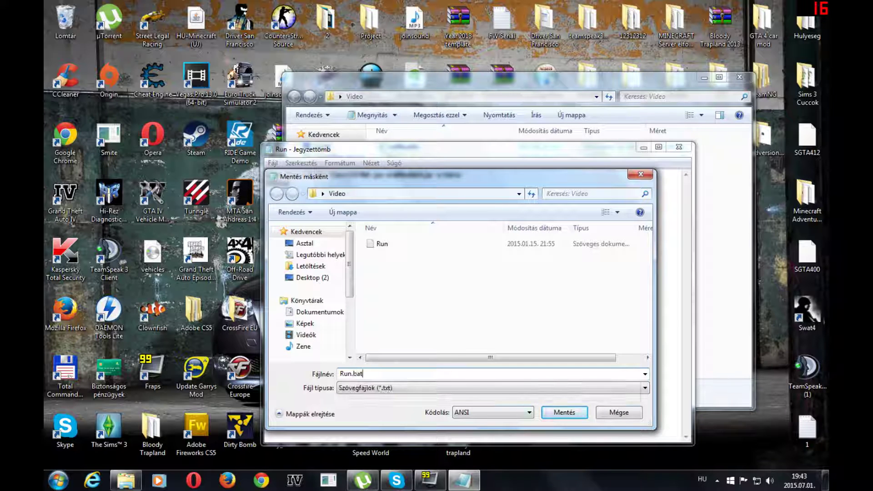
{"action": "type", "text": "at"}
{"action": "key", "text": "Return"}
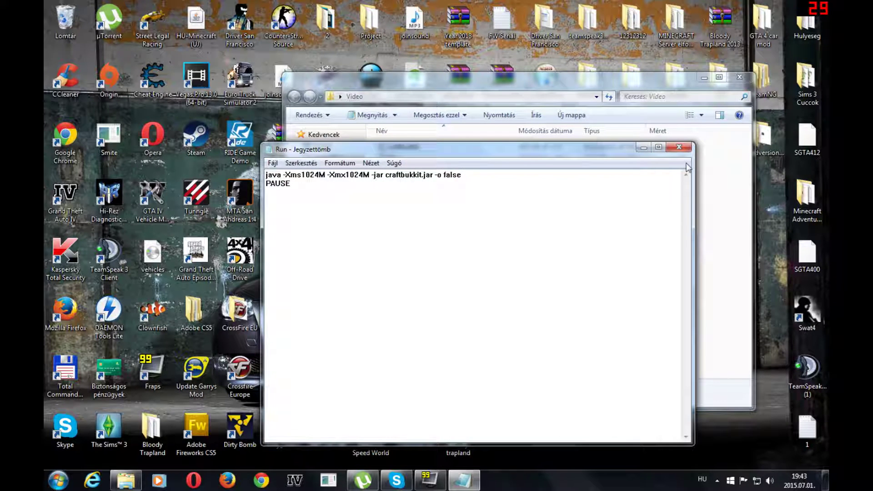
{"action": "left_click", "coordinate": [679, 146]}
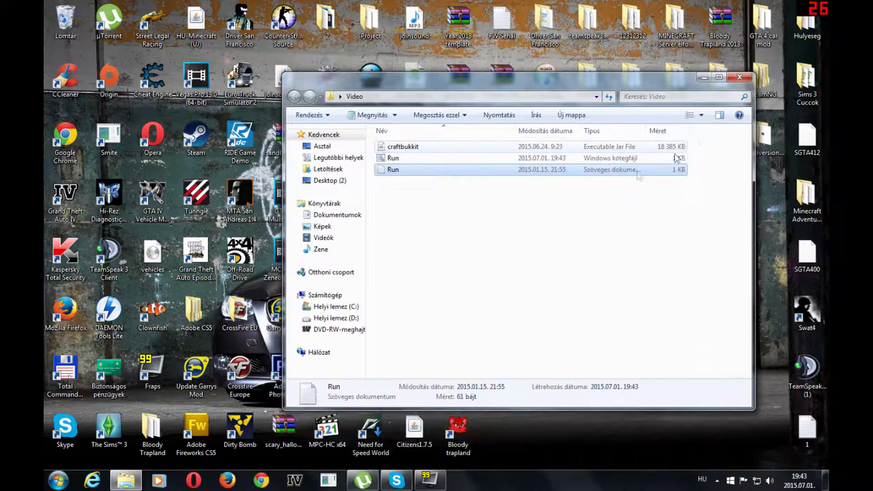
{"action": "double_click", "coordinate": [393, 159]}
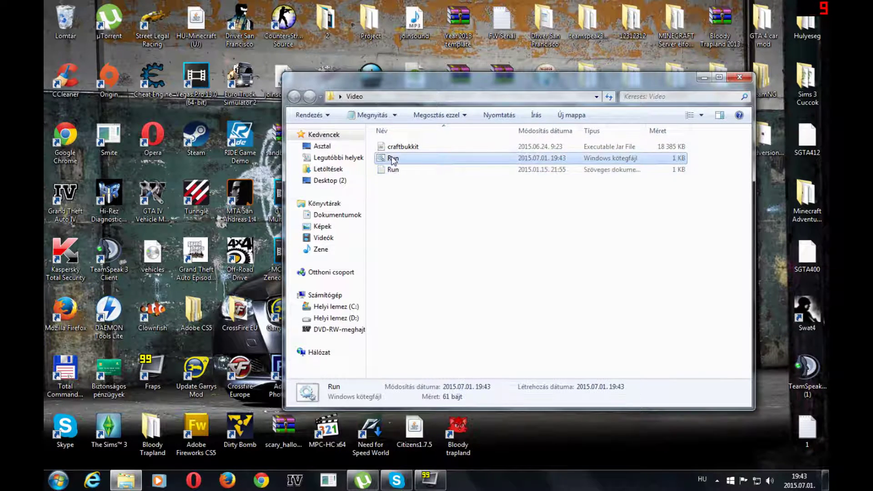
Step: Watch the server stop at the EULA warning, maximize the Video window, and close the paused console
{"action": "left_click_drag", "start_coordinate": [500, 84], "coordinate": [536, 87]}
{"action": "left_click_drag", "start_coordinate": [338, 24], "coordinate": [329, 26]}
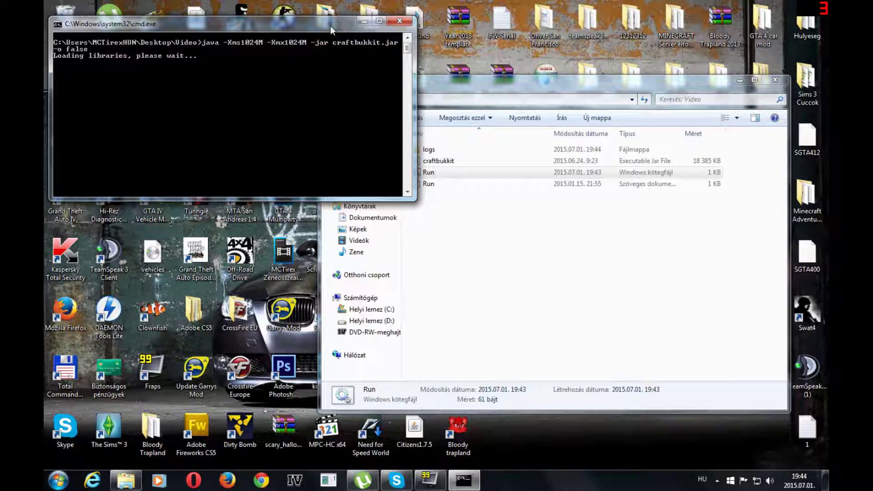
{"action": "double_click", "coordinate": [543, 91]}
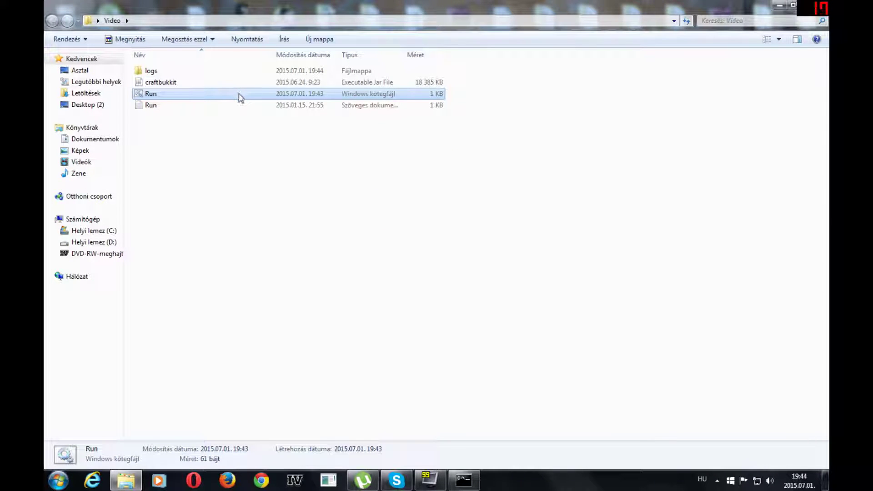
{"action": "left_click", "coordinate": [178, 76]}
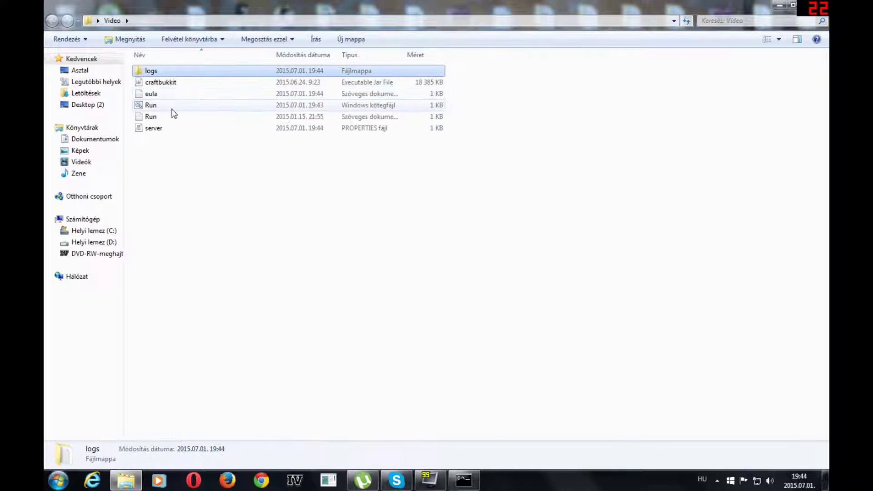
{"action": "left_click", "coordinate": [463, 481]}
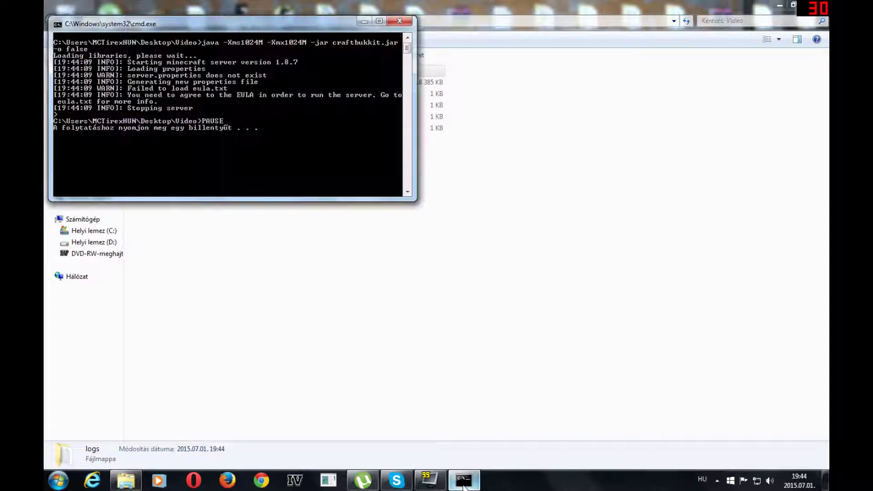
{"action": "key", "text": "Return"}
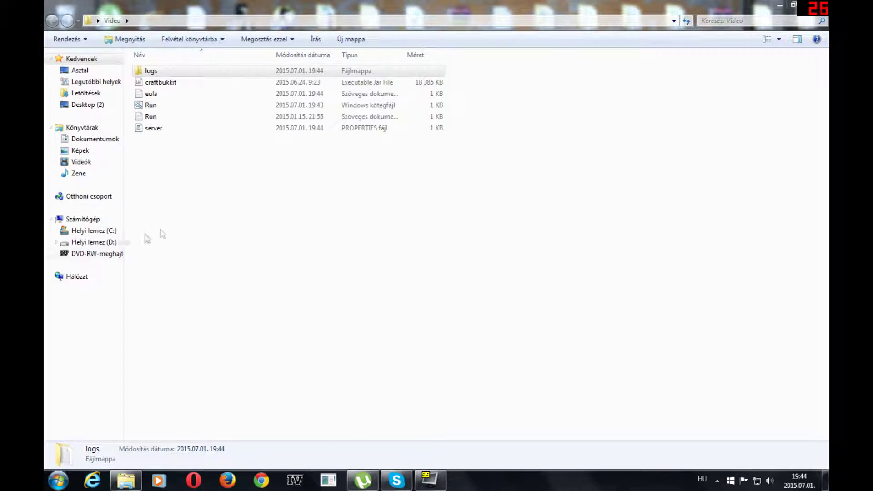
Step: Change eula=false to eula=true in eula.txt, save it, and relaunch Run.bat
{"action": "double_click", "coordinate": [162, 95]}
{"action": "key", "text": "ctrl+End"}
{"action": "key", "text": "shift+Left"}
{"action": "key", "text": "BackSpace"}
{"action": "type", "text": "true"}
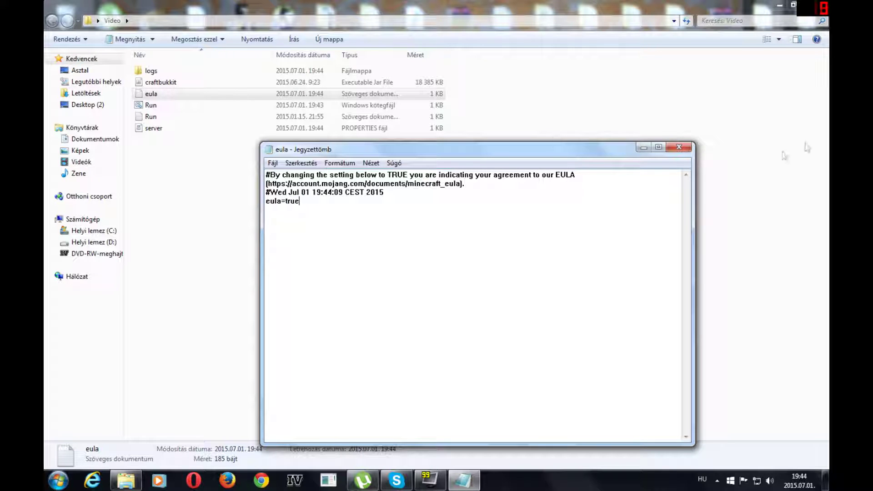
{"action": "left_click", "coordinate": [679, 146]}
{"action": "left_click", "coordinate": [405, 252]}
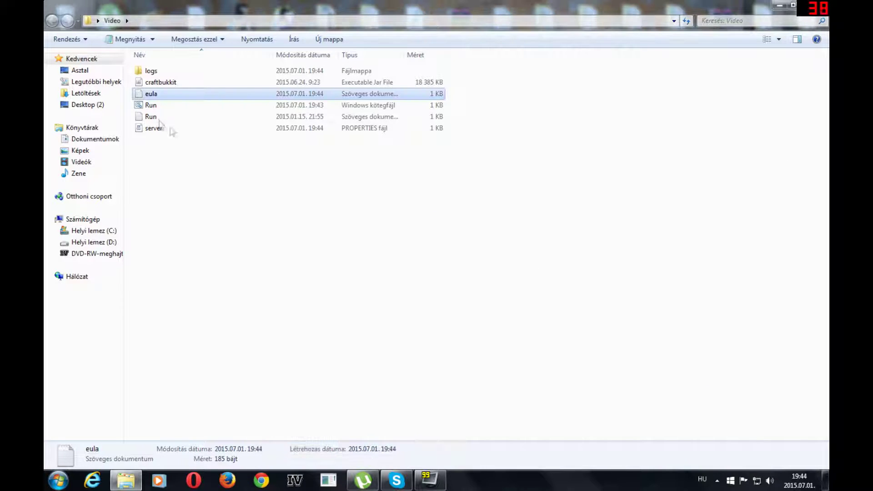
{"action": "double_click", "coordinate": [151, 106]}
{"action": "left_click_drag", "start_coordinate": [281, 42], "coordinate": [610, 225]}
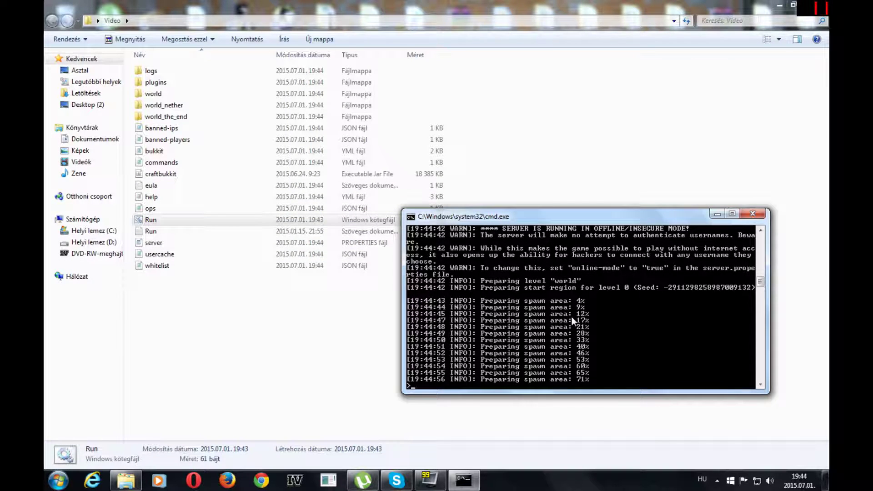
Step: Check the empty ops.json, then stop the server with 'stop' and close the console
{"action": "double_click", "coordinate": [176, 209]}
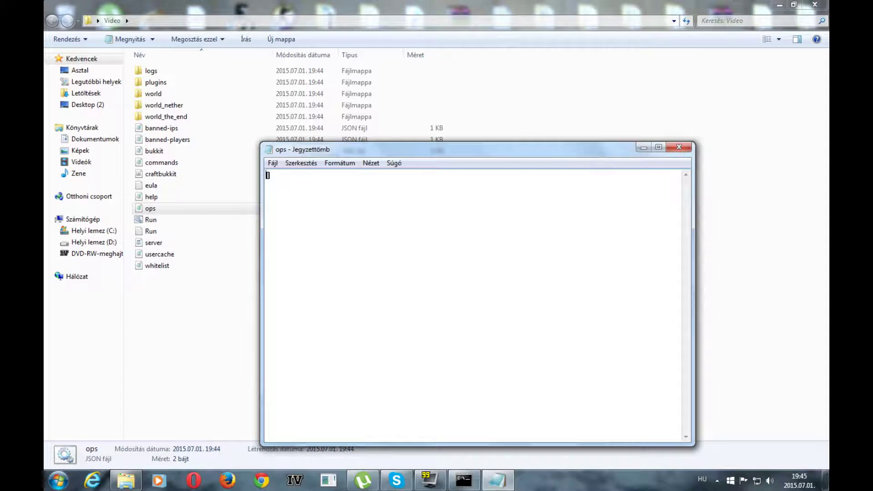
{"action": "left_click", "coordinate": [679, 146]}
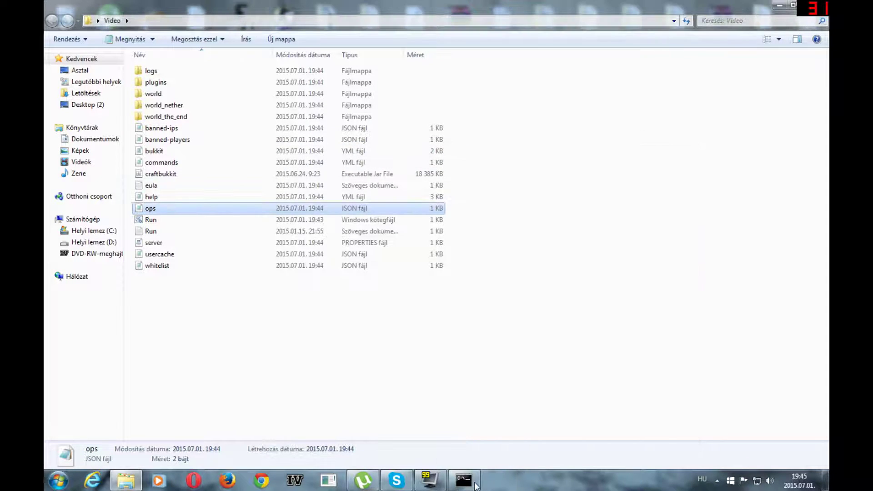
{"action": "left_click", "coordinate": [475, 486]}
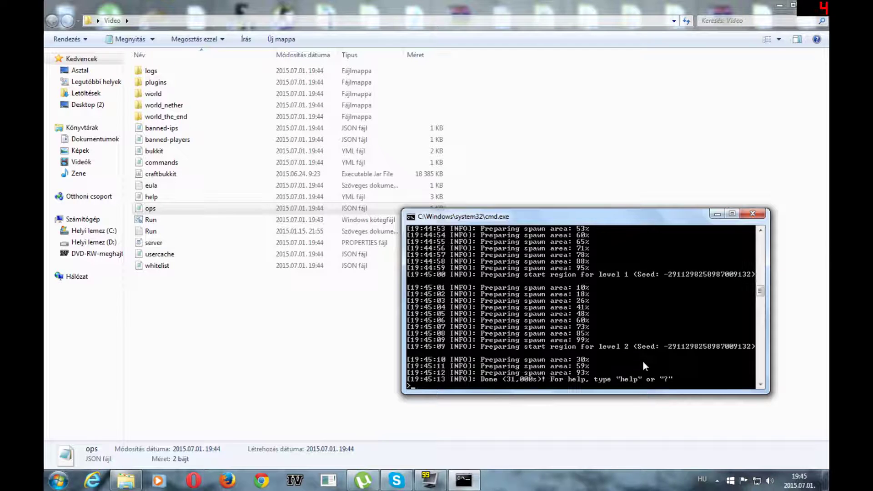
{"action": "type", "text": "stop"}
{"action": "key", "text": "Return"}
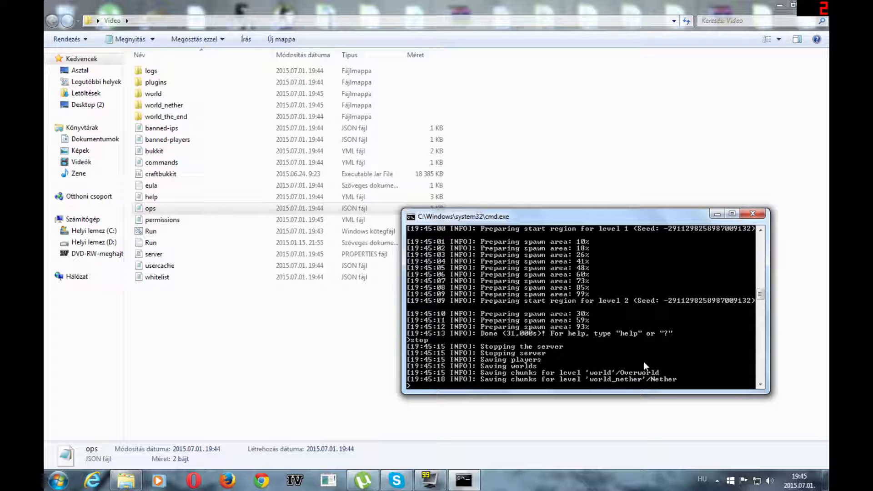
{"action": "key", "text": "Return"}
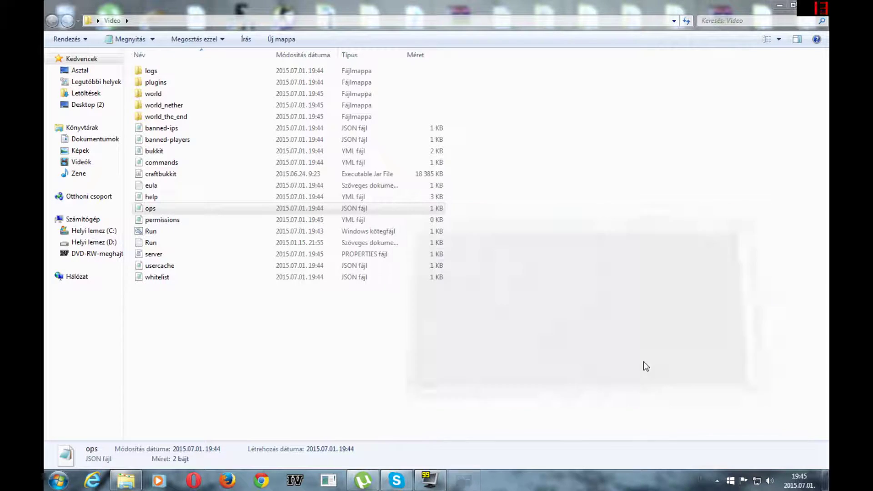
Step: Open server.properties in WordPad and change the motd from 'A Minecraft Server' to 'Video'
{"action": "double_click", "coordinate": [167, 256]}
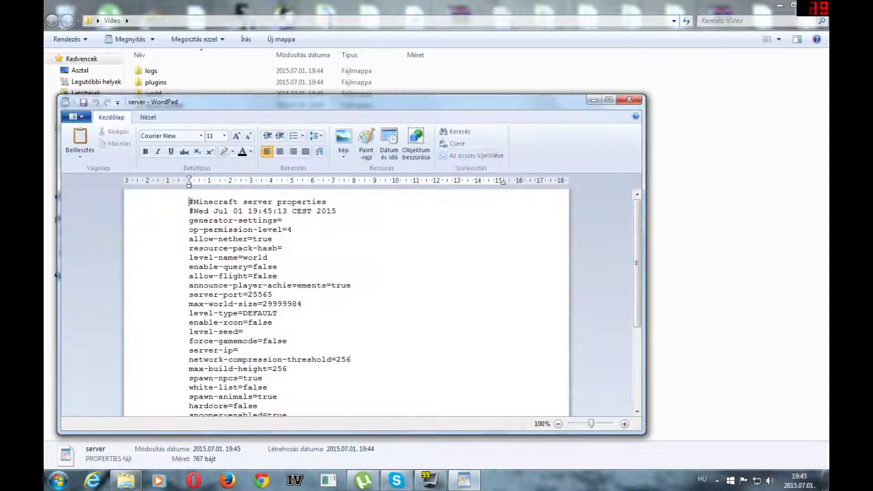
{"action": "left_click", "coordinate": [178, 212]}
{"action": "left_click", "coordinate": [179, 205]}
{"action": "left_click_drag", "start_coordinate": [177, 212], "coordinate": [184, 351]}
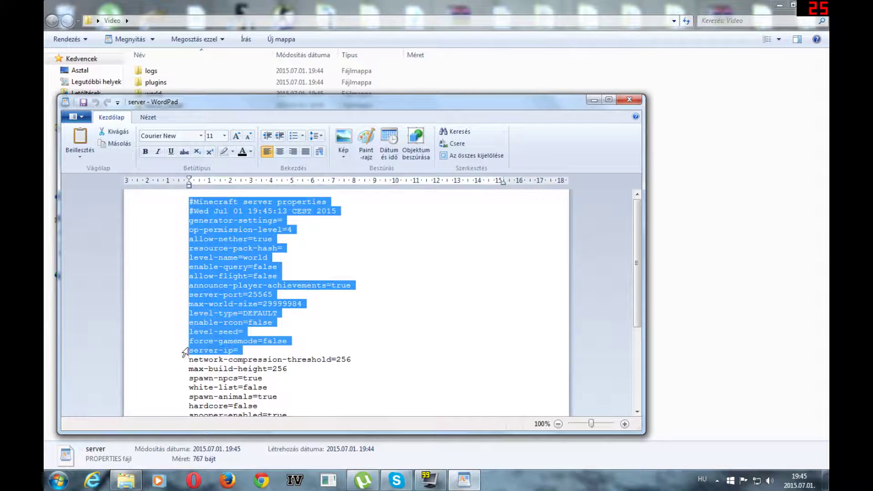
{"action": "left_click", "coordinate": [302, 304]}
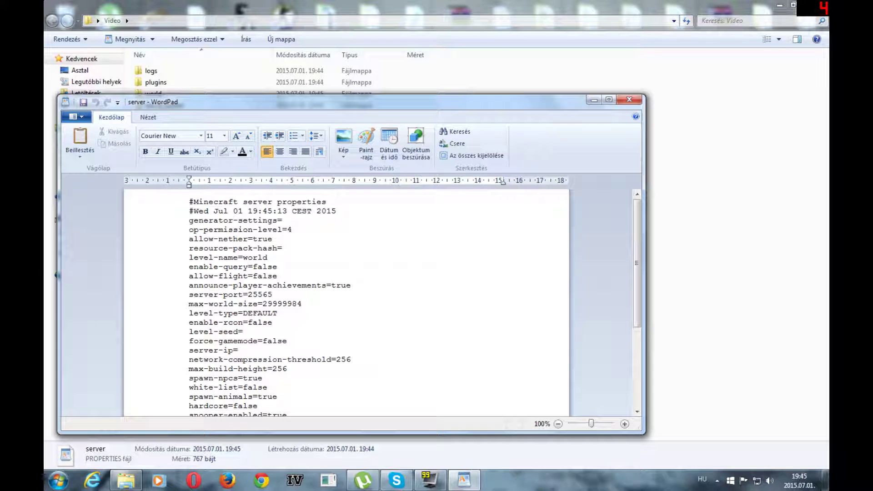
{"action": "left_click", "coordinate": [351, 285]}
{"action": "scroll", "coordinate": [345, 302], "scroll_direction": "down", "scroll_amount": 5}
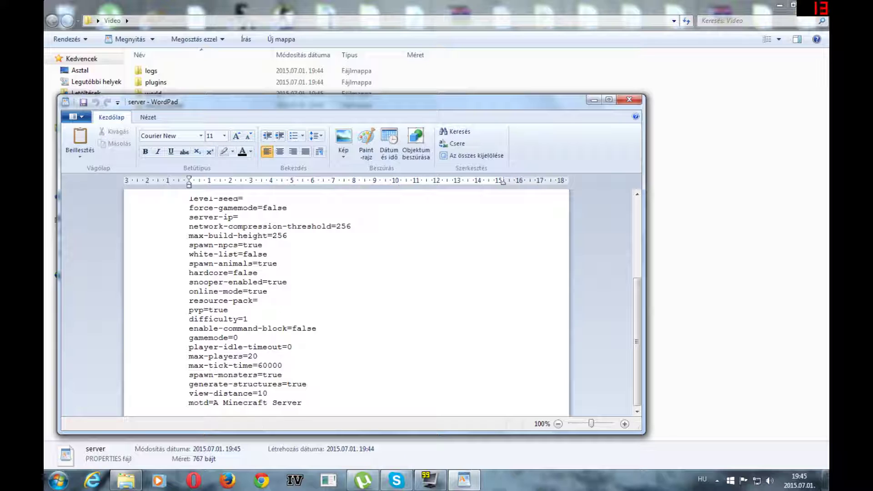
{"action": "mouse_move", "coordinate": [302, 403]}
{"action": "left_mouse_down"}
{"action": "mouse_move", "coordinate": [223, 403]}
{"action": "mouse_move", "coordinate": [302, 403]}
{"action": "left_mouse_up"}
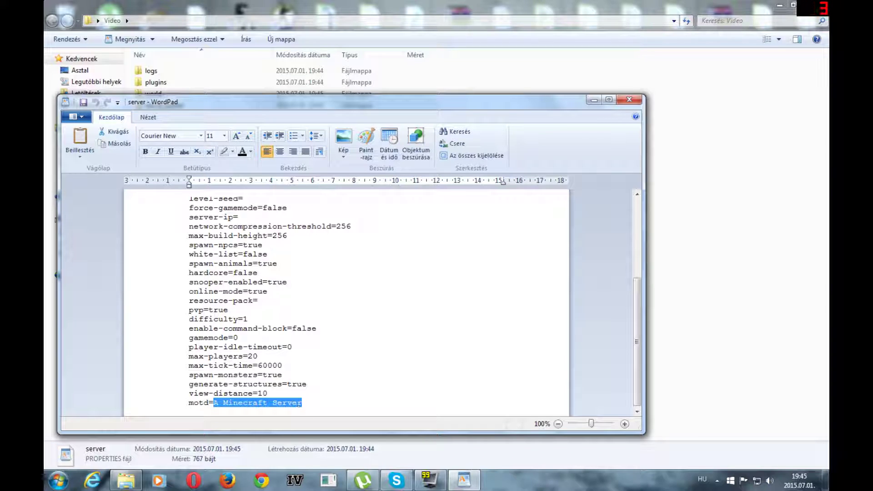
{"action": "type", "text": "Video"}
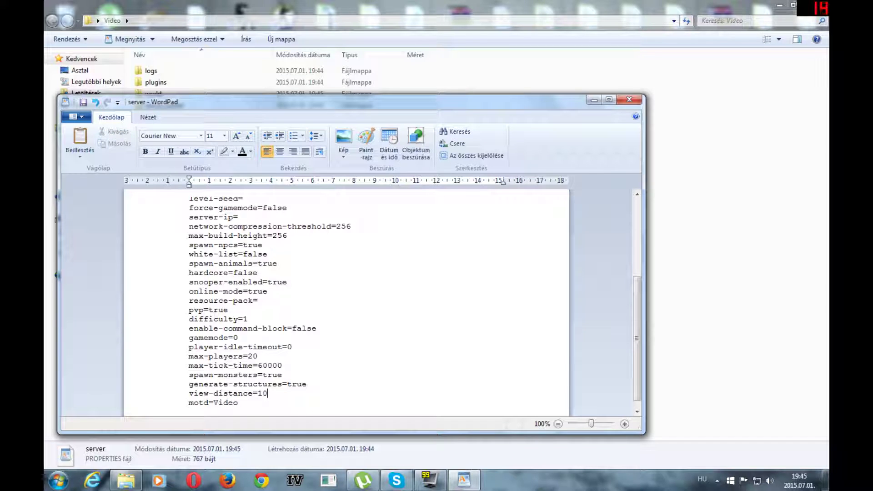
Step: Change enable-command-block from false to true
{"action": "left_click", "coordinate": [308, 384]}
{"action": "left_click", "coordinate": [283, 374]}
{"action": "left_click", "coordinate": [282, 365]}
{"action": "left_click", "coordinate": [273, 347]}
{"action": "key", "text": "End"}
{"action": "left_click", "coordinate": [317, 328]}
{"action": "double_click", "coordinate": [304, 328]}
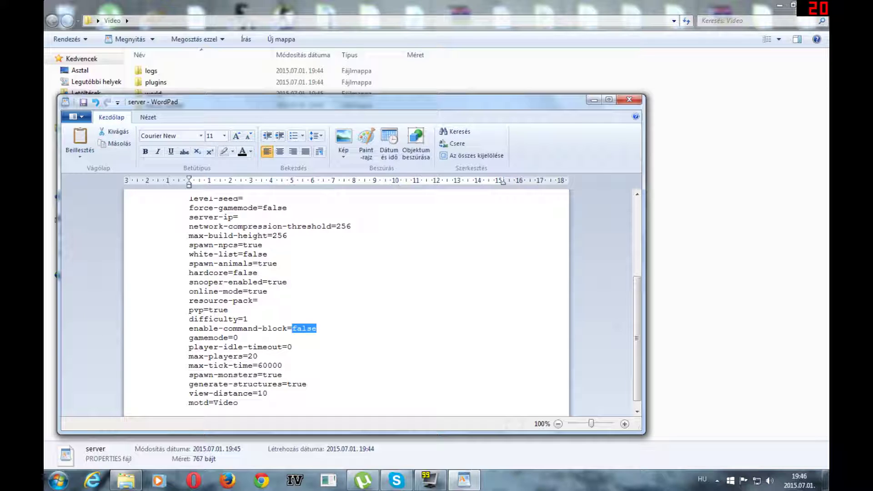
{"action": "type", "text": "true"}
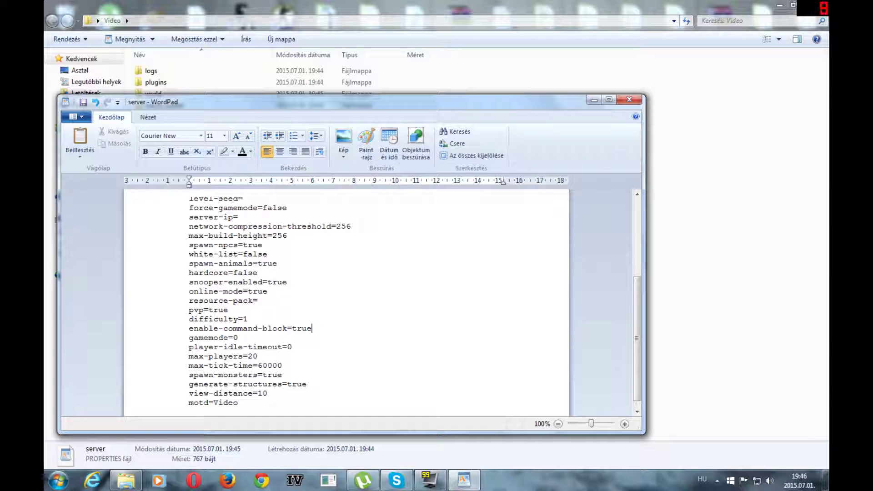
{"action": "scroll", "coordinate": [345, 303], "scroll_direction": "up", "scroll_amount": 1}
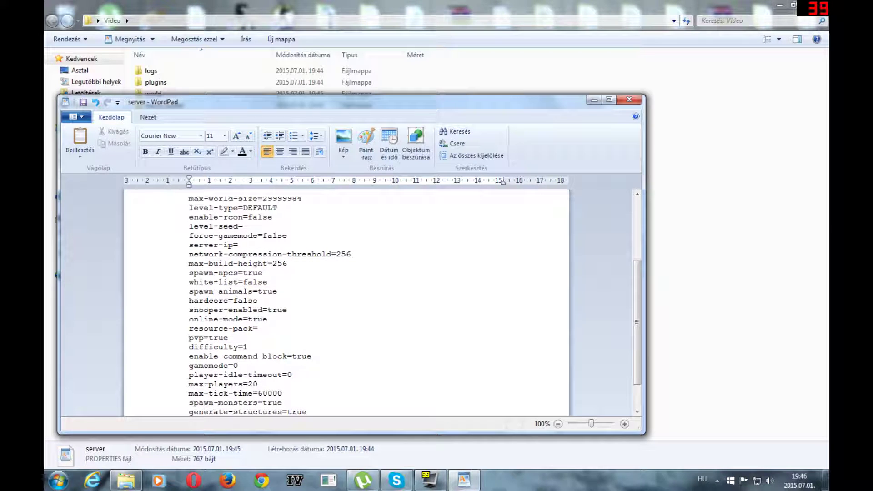